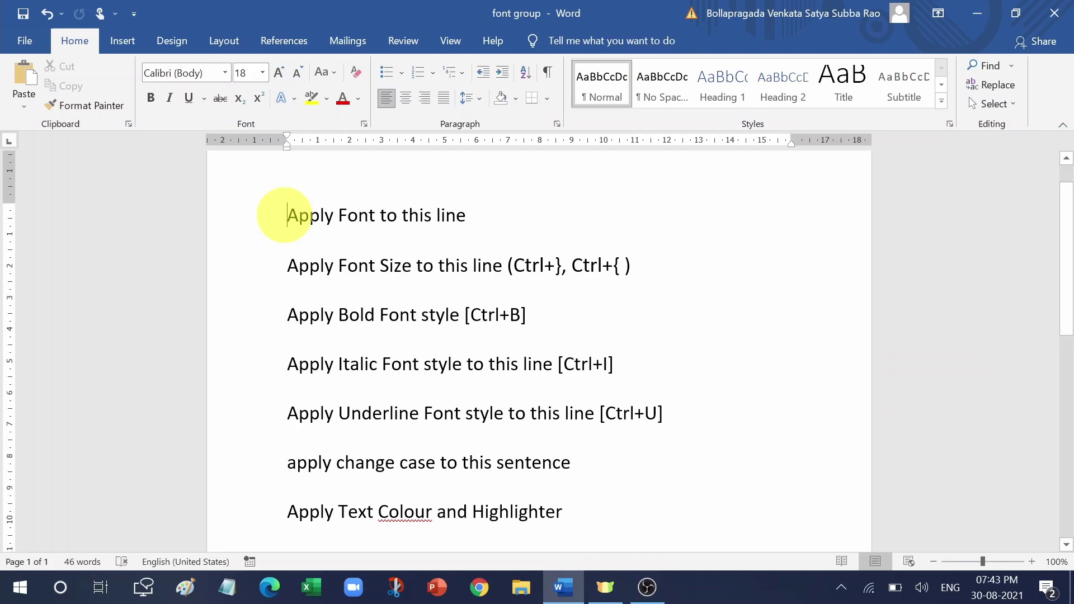
Change the font of 'Apply Font to this line' from Calibri to Comic Sans MS
left_click_drag(287, 215, 473, 216)
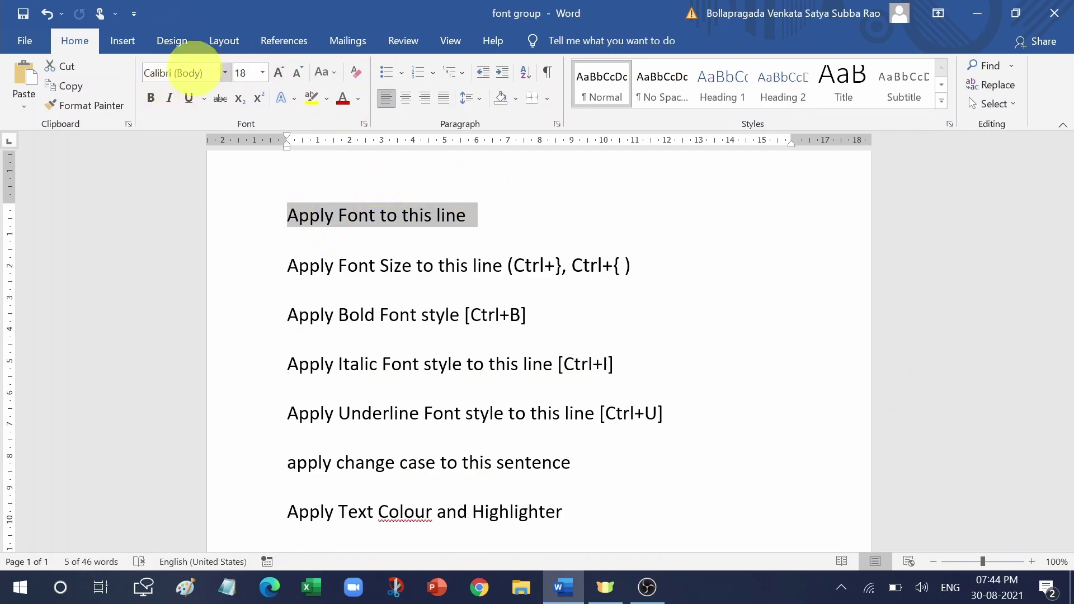
left_click(225, 73)
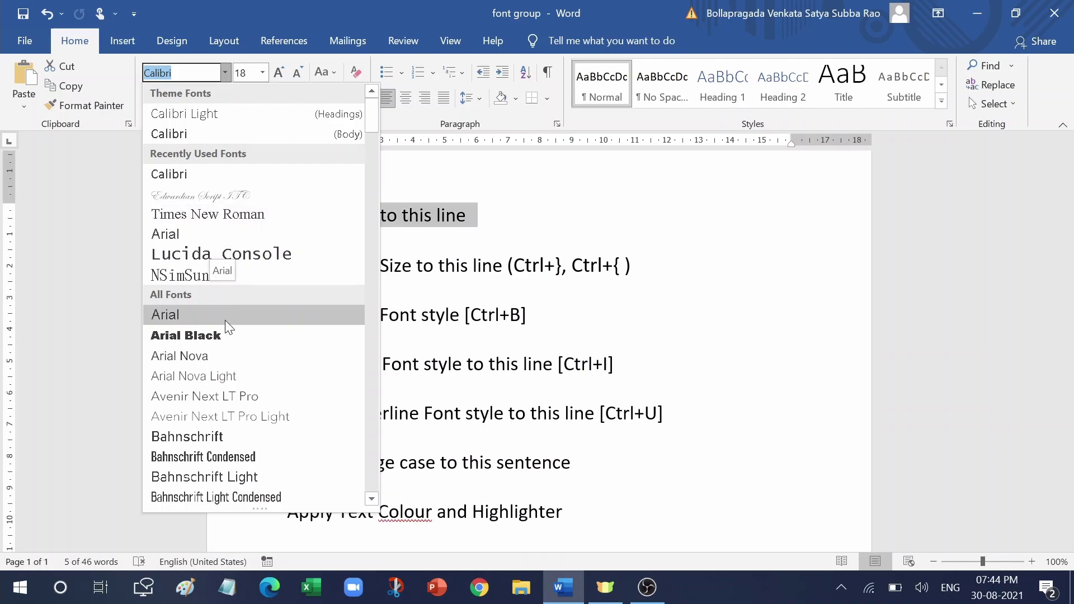
scroll(226, 331, "down", 2)
scroll(227, 334, "down", 1)
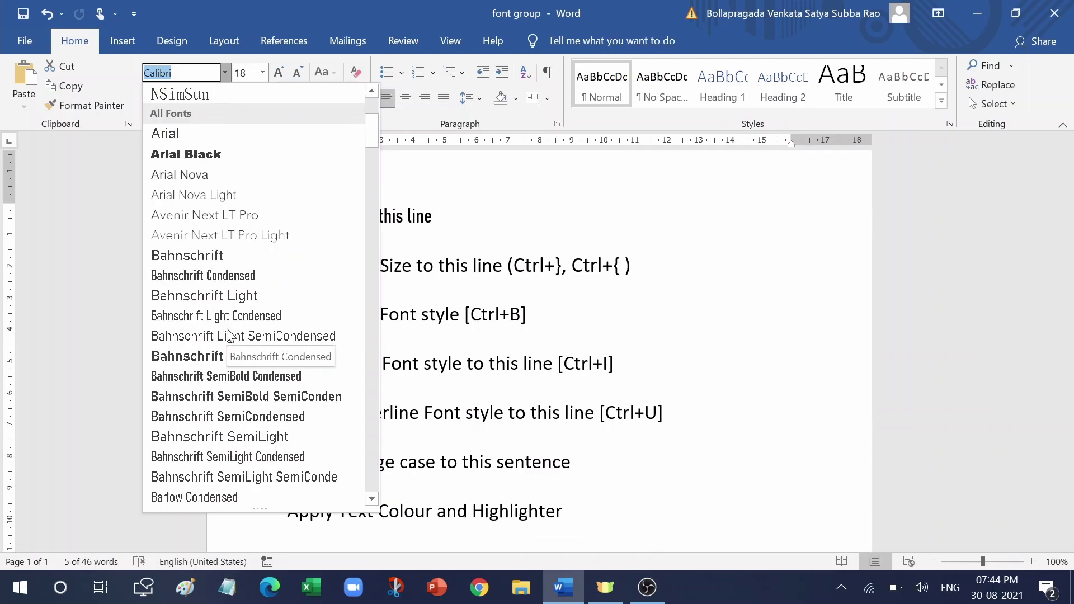
scroll(228, 334, "down", 1)
scroll(228, 334, "down", 2)
scroll(228, 333, "down", 1)
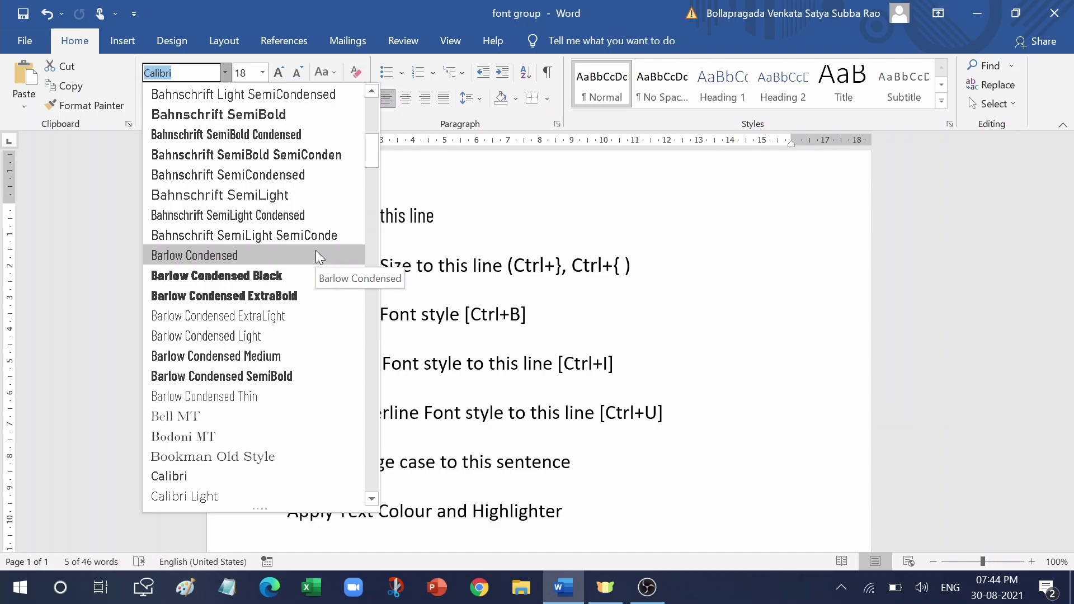
scroll(311, 250, "down", 2)
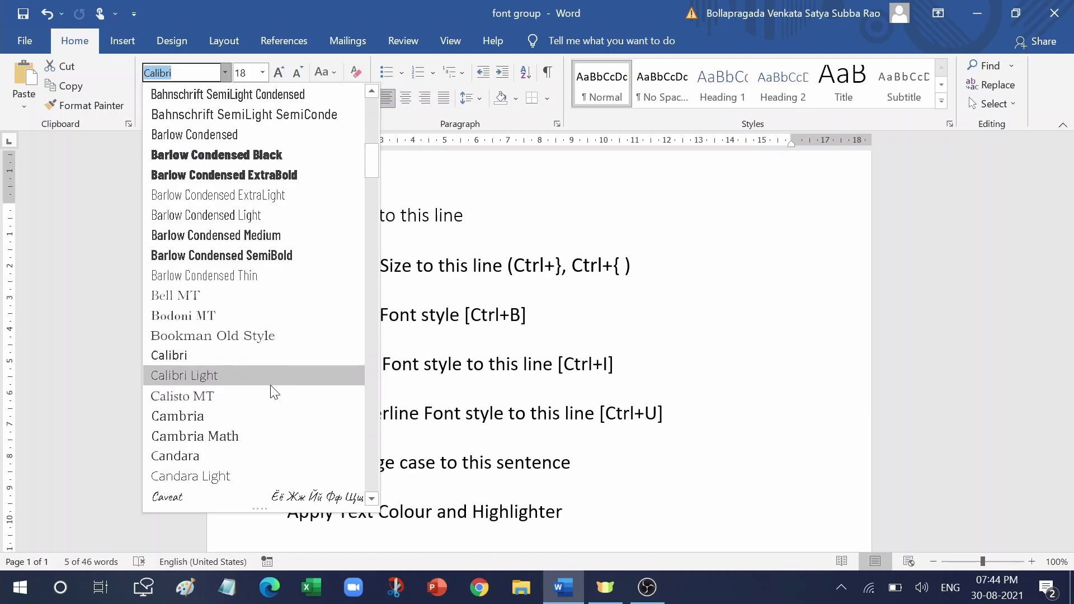
scroll(271, 389, "down", 2)
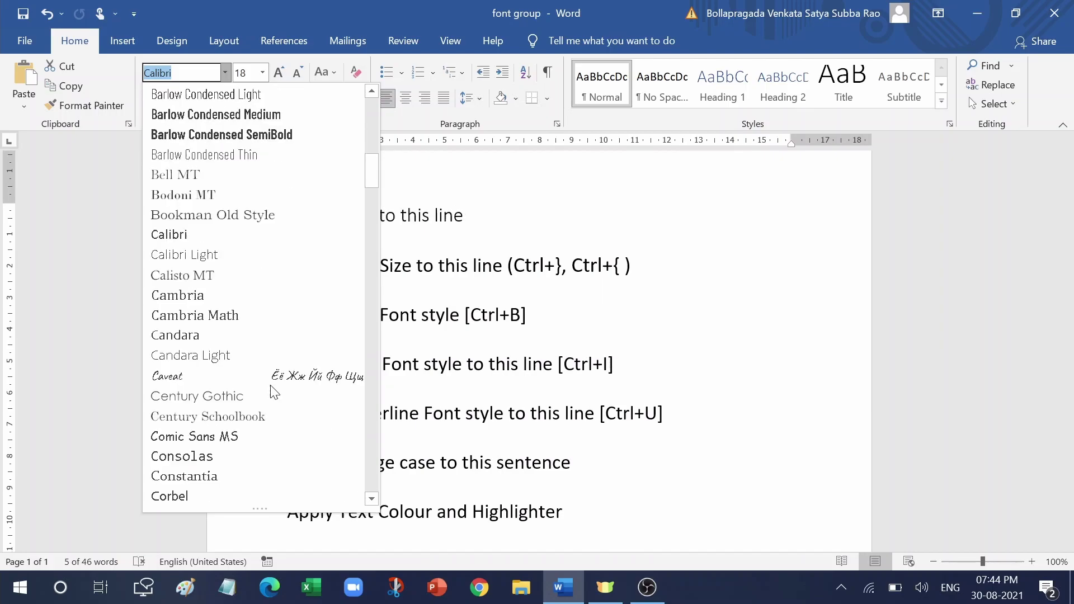
left_click(219, 435)
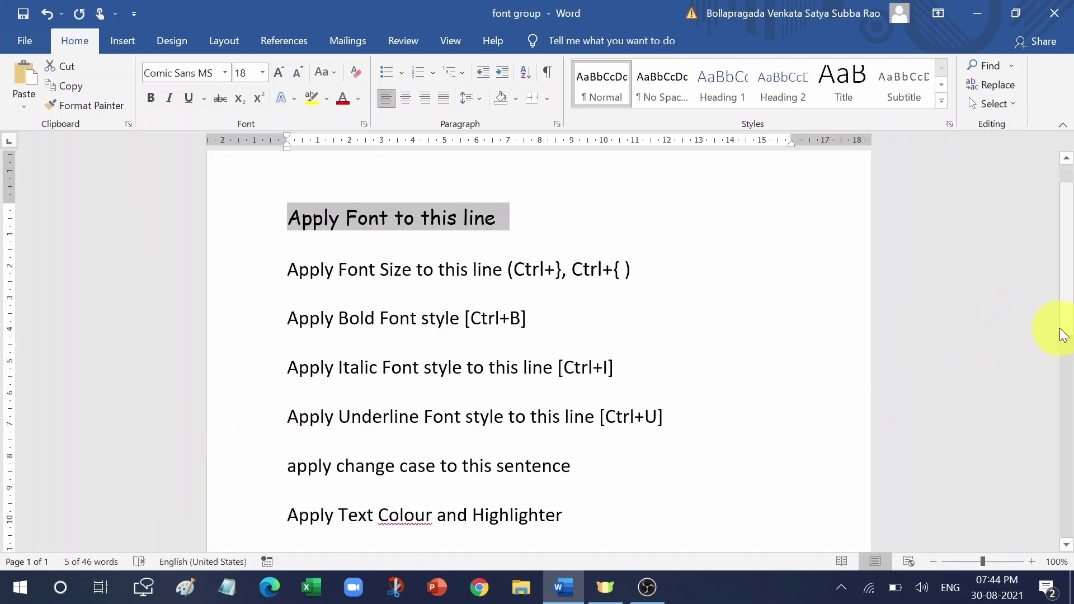
left_click(932, 345)
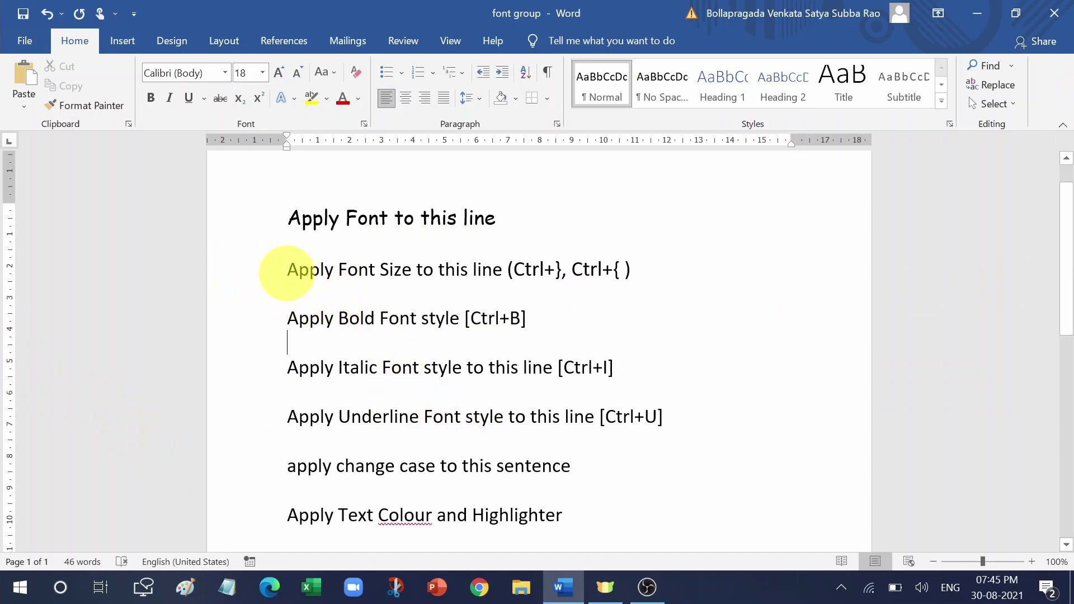
Resize the words 'Apply Font Size to this line' to 26 pt, leaving the shortcut note smaller
left_click_drag(287, 273, 495, 273)
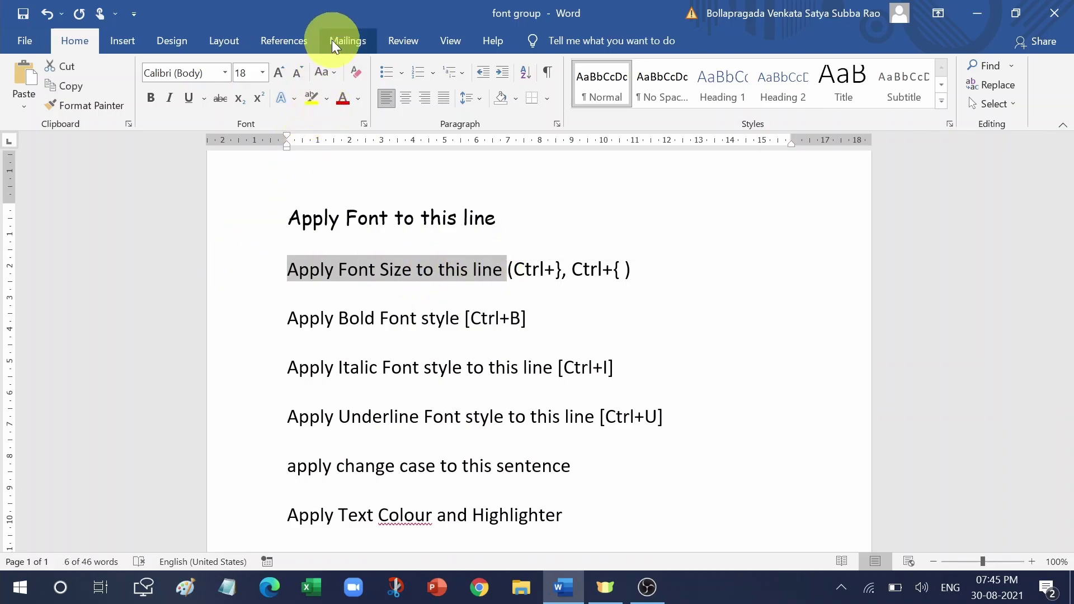
left_click(262, 73)
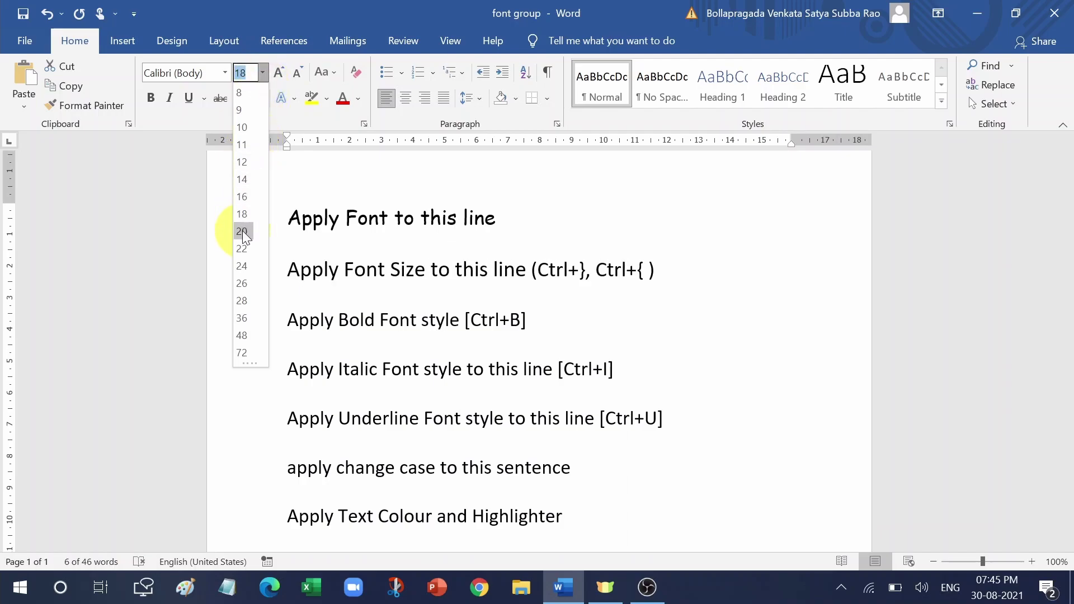
left_click(241, 284)
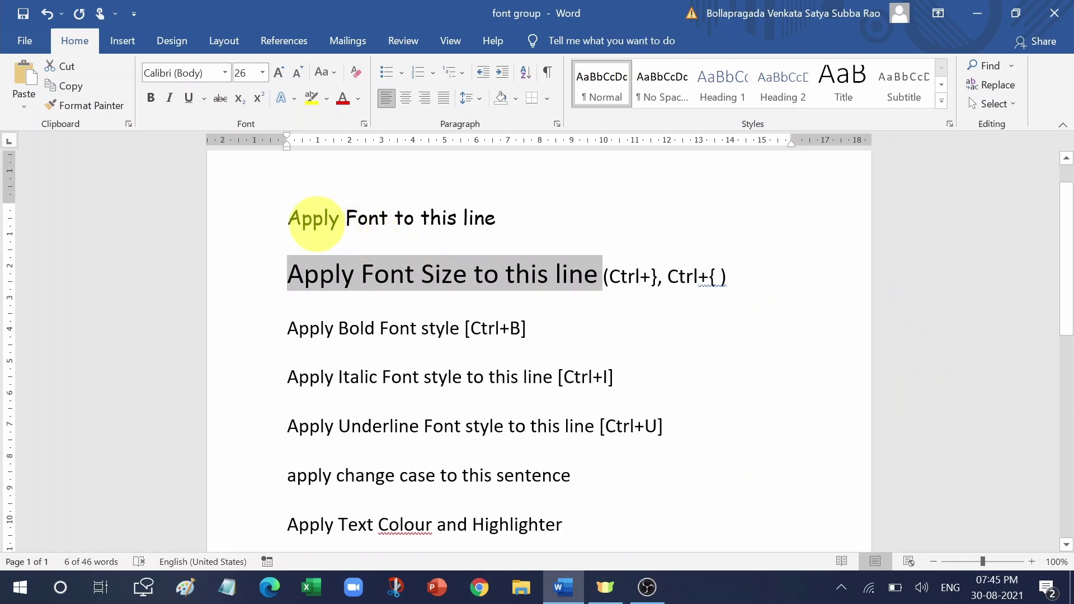
left_click(339, 218)
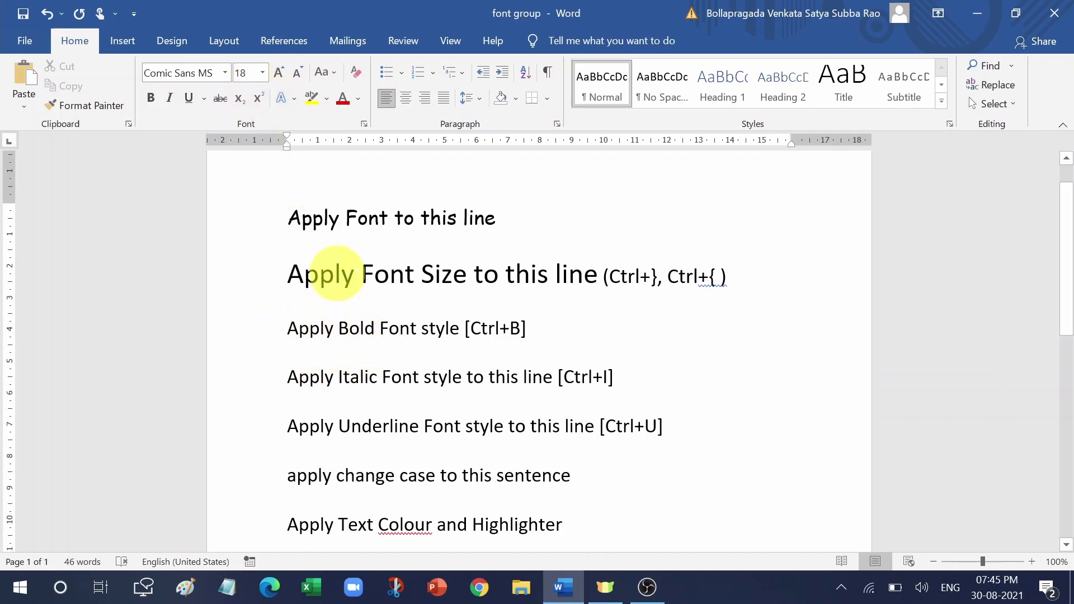
left_click(335, 275)
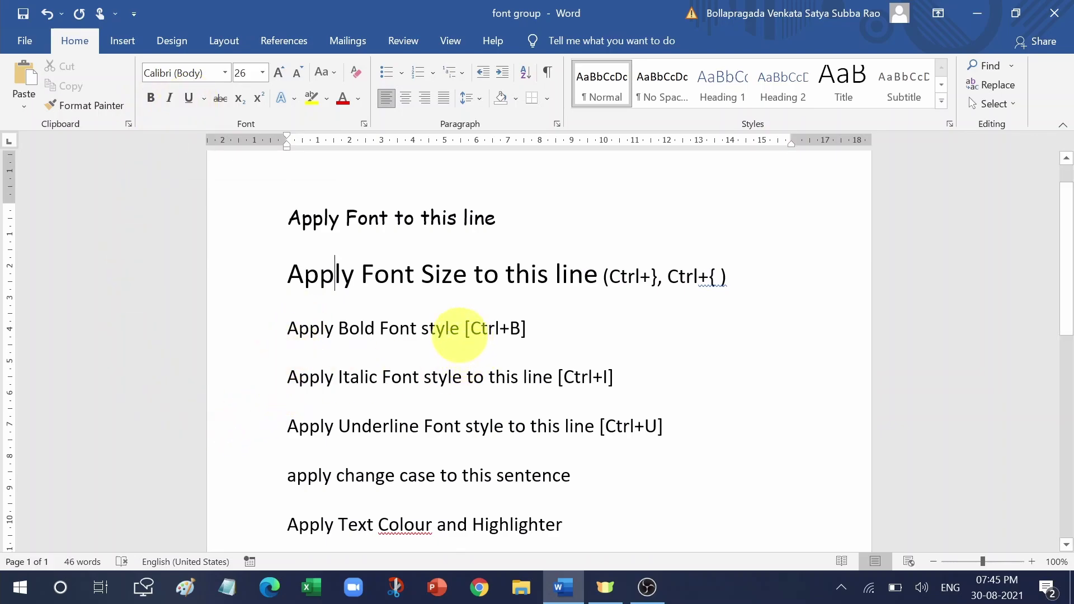
left_click(410, 329)
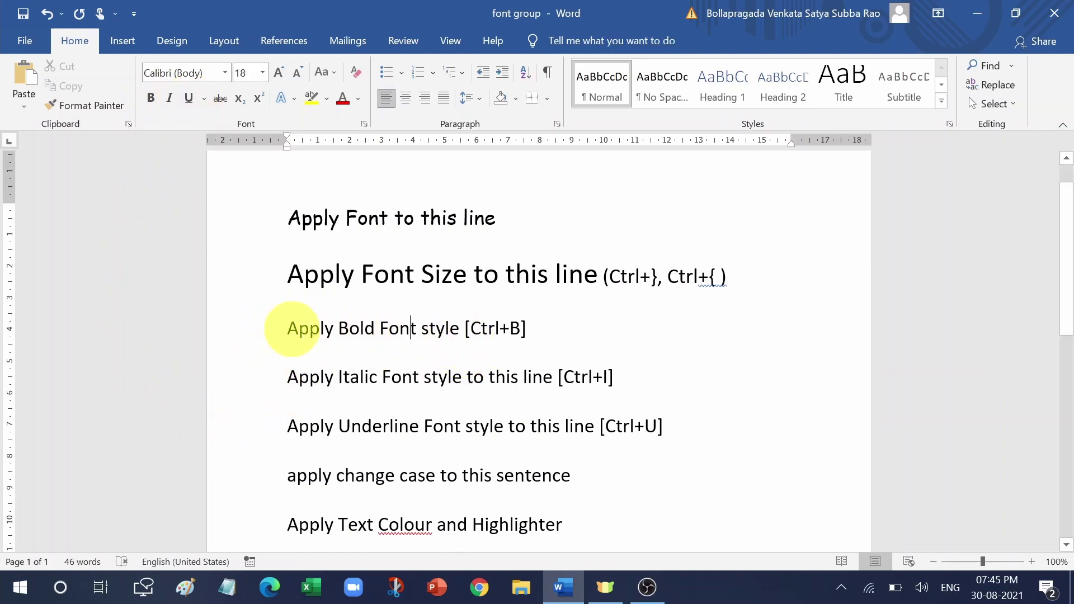
Bold the words 'Apply Bold Font style', leaving the [Ctrl+B] note regular
left_click_drag(287, 330, 424, 327)
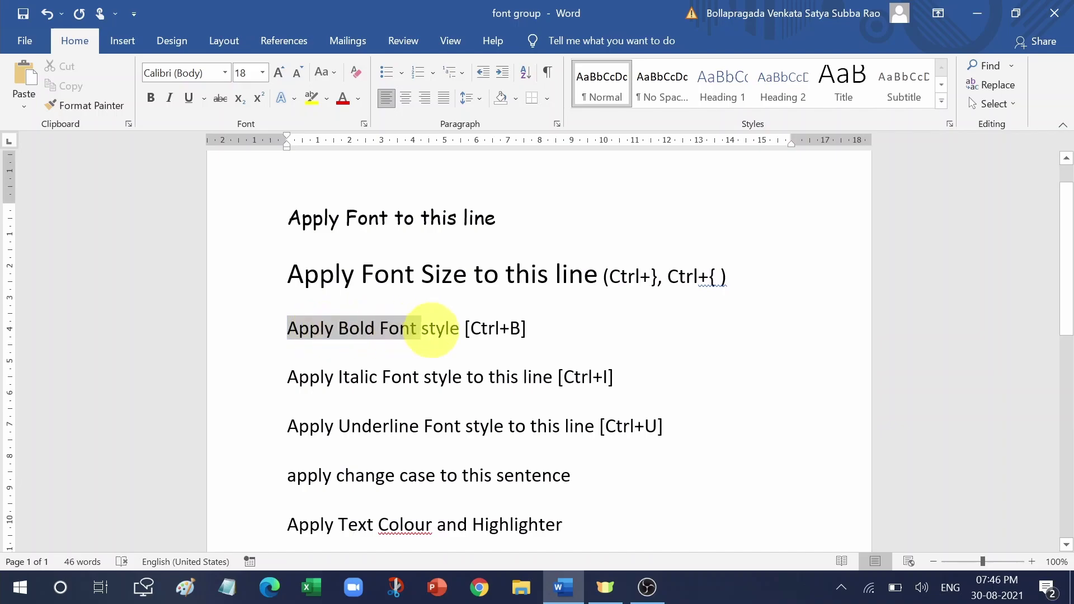
left_click(150, 100)
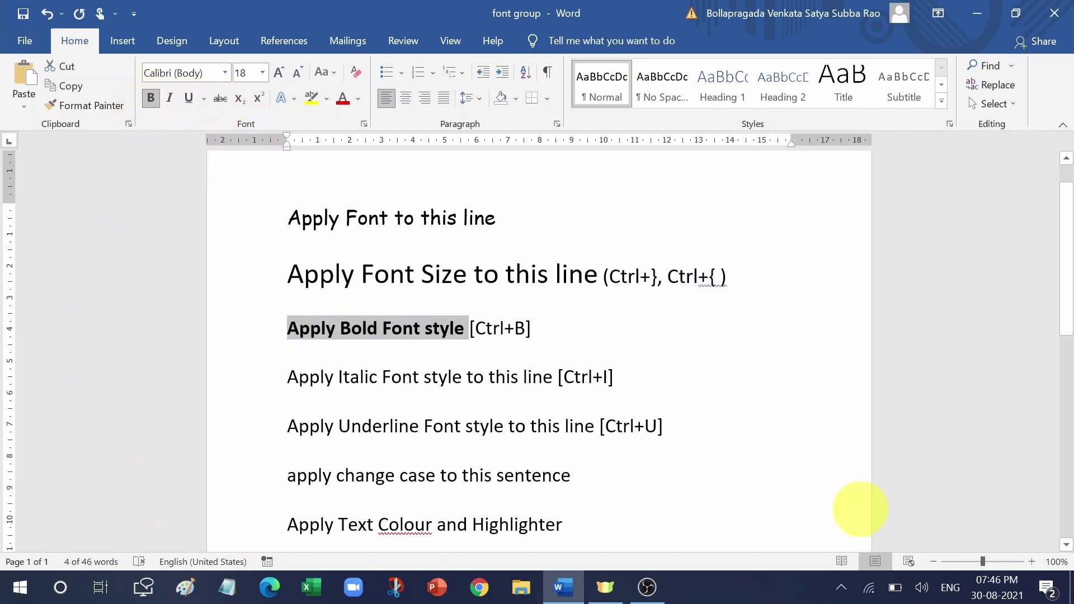
left_click(853, 385)
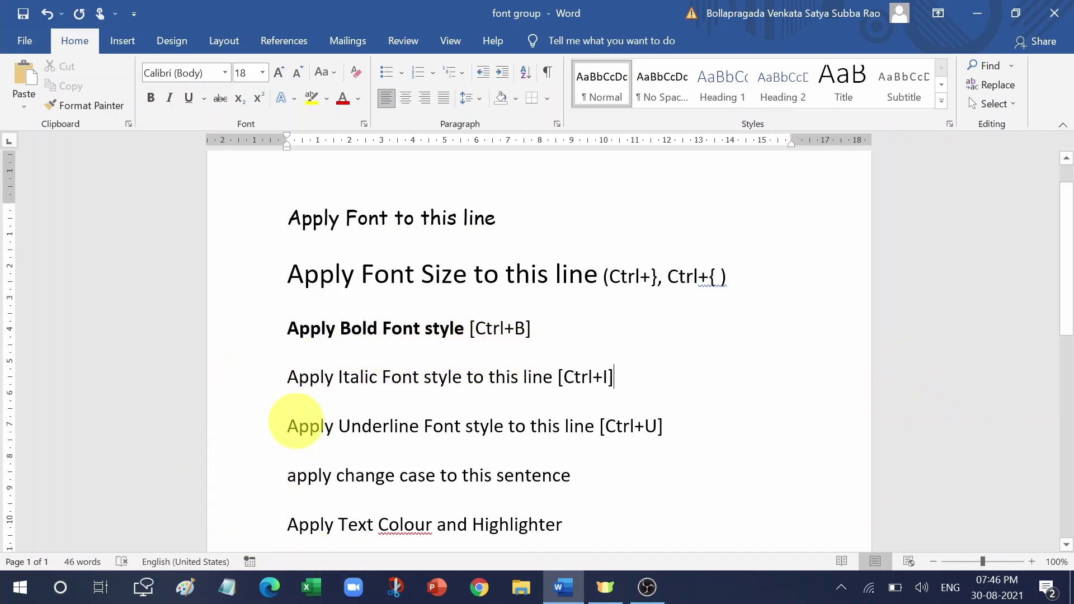
Italicize 'Apply Italic Font style to this line', leaving the [Ctrl+I] note regular
left_click_drag(286, 376, 543, 378)
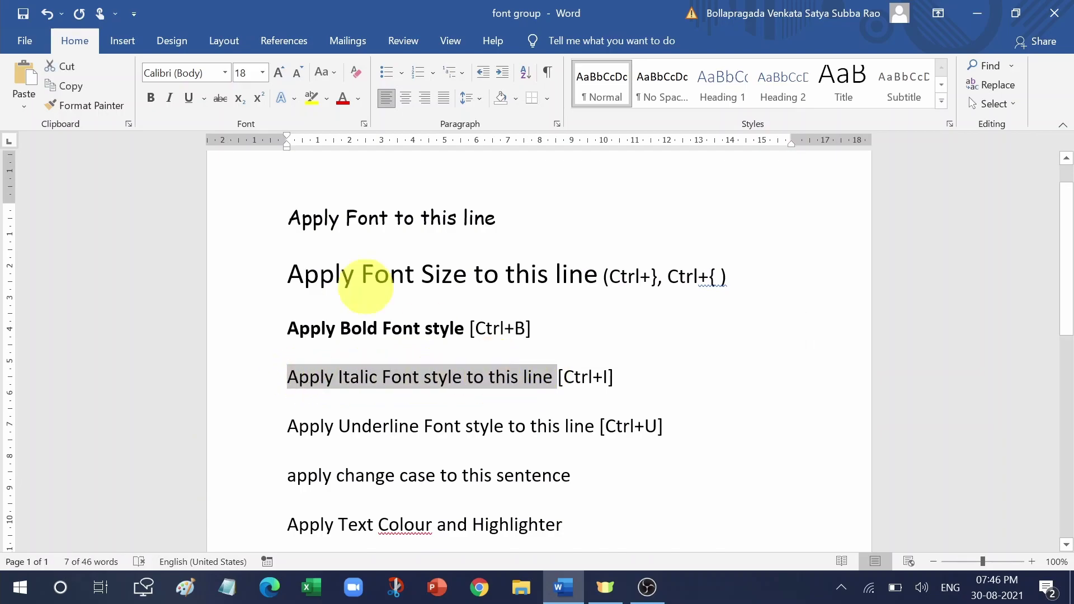
left_click(168, 98)
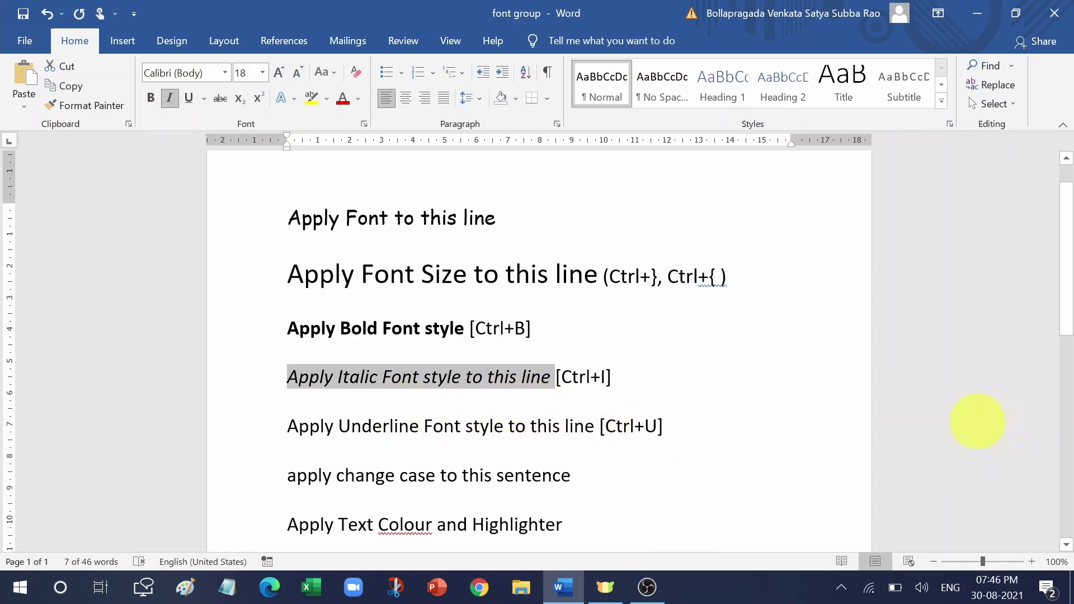
left_click(945, 430)
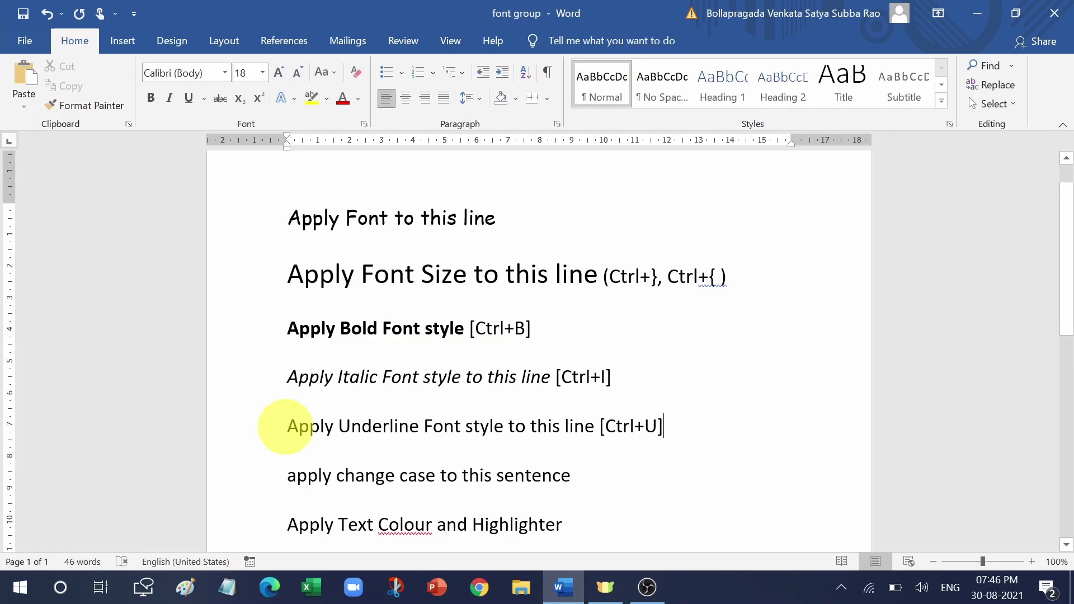
Give 'Apply Underline Font style to this line' a wavy underline
left_click_drag(287, 427, 583, 428)
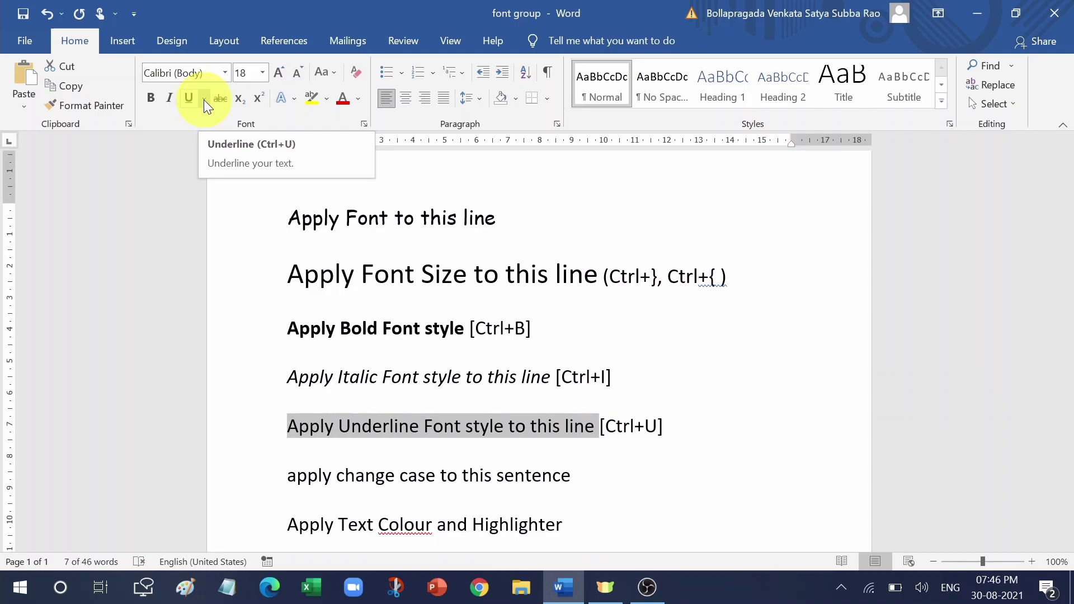
left_click(204, 99)
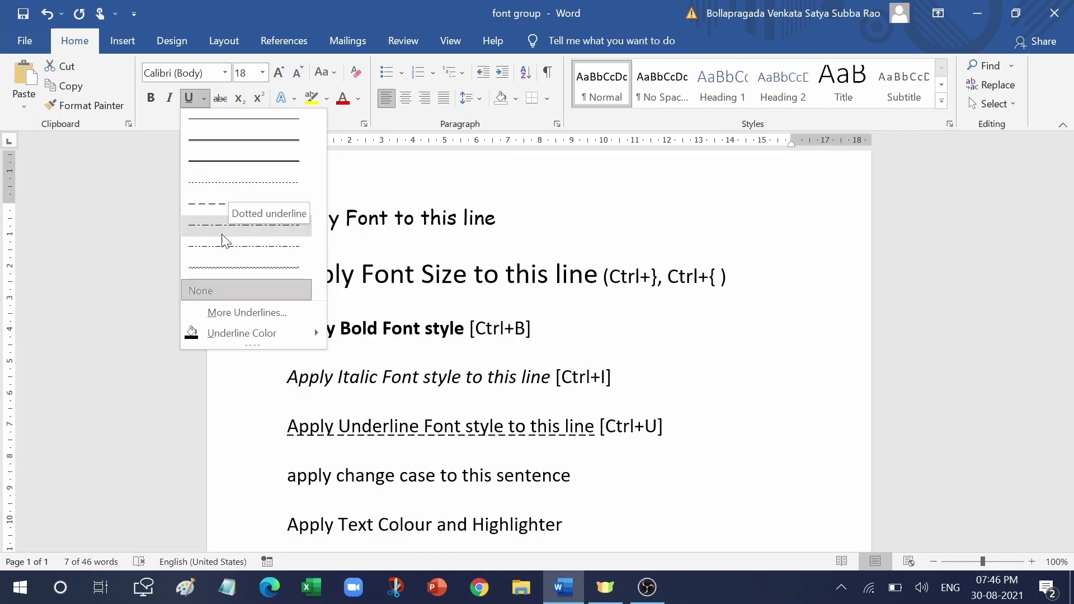
left_click(217, 266)
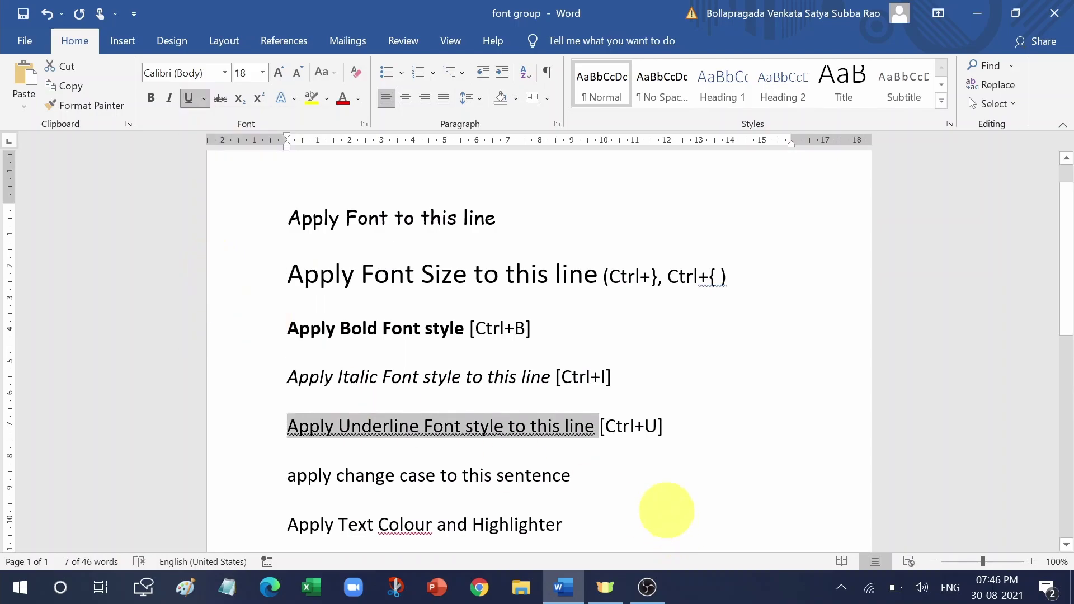
left_click(204, 97)
mouse_move(242, 333)
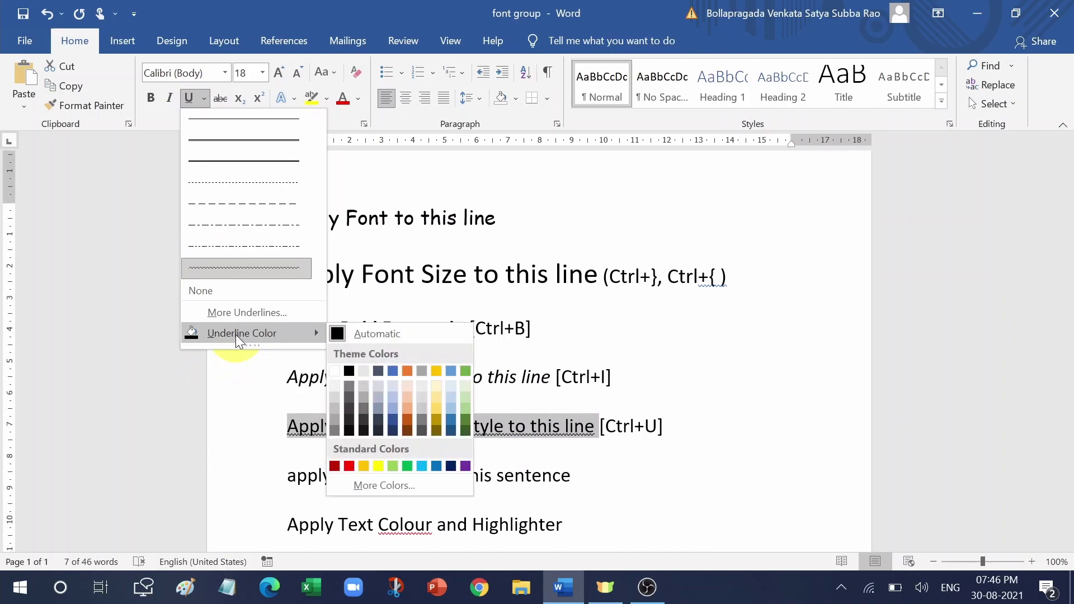
left_click(491, 424)
left_click(329, 460)
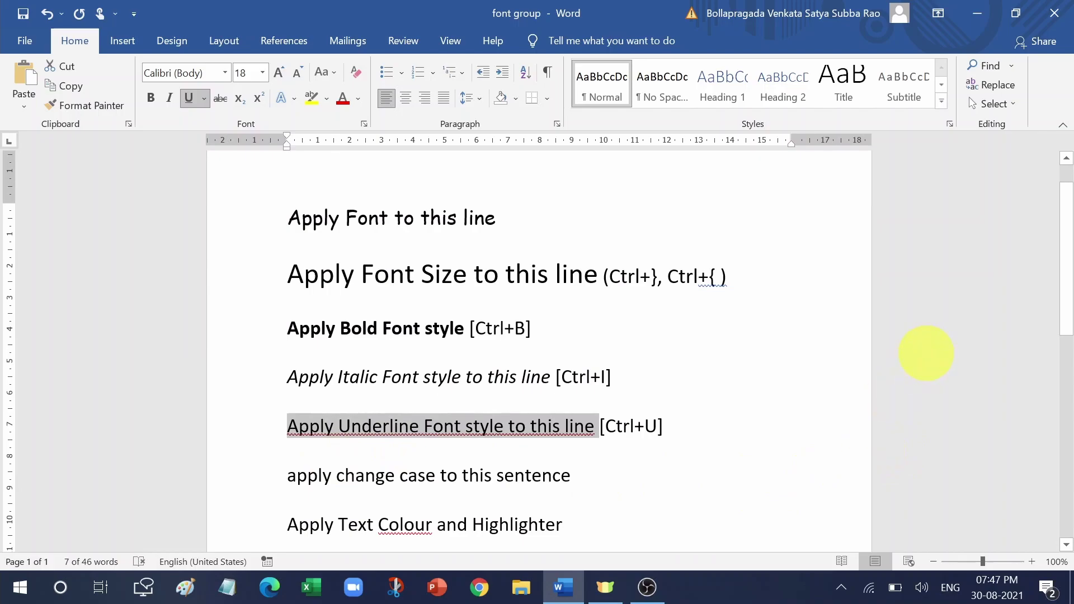
left_click(903, 378)
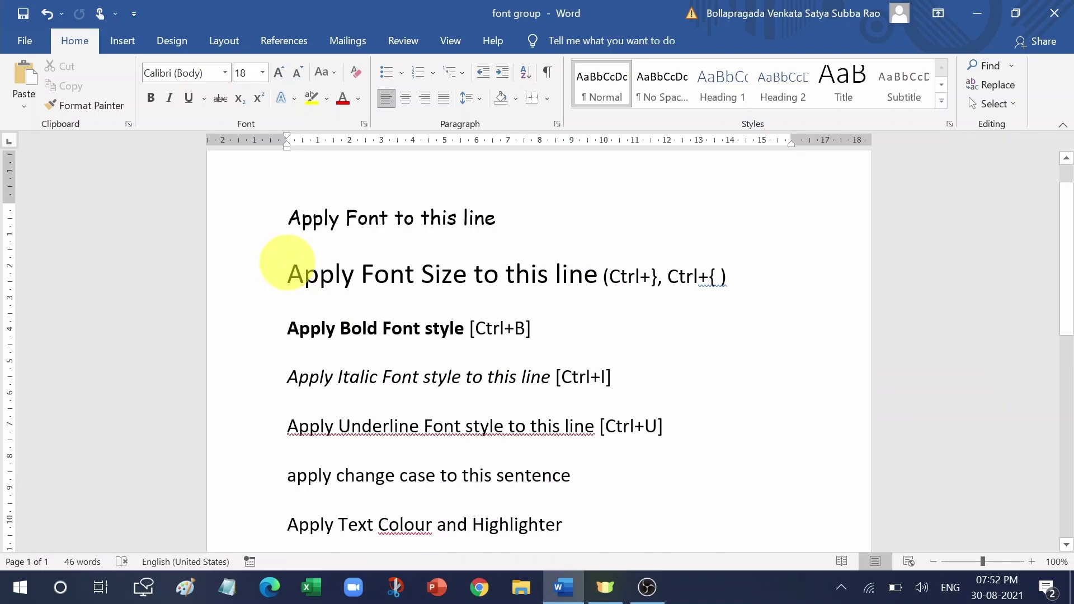
left_click_drag(287, 272, 596, 280)
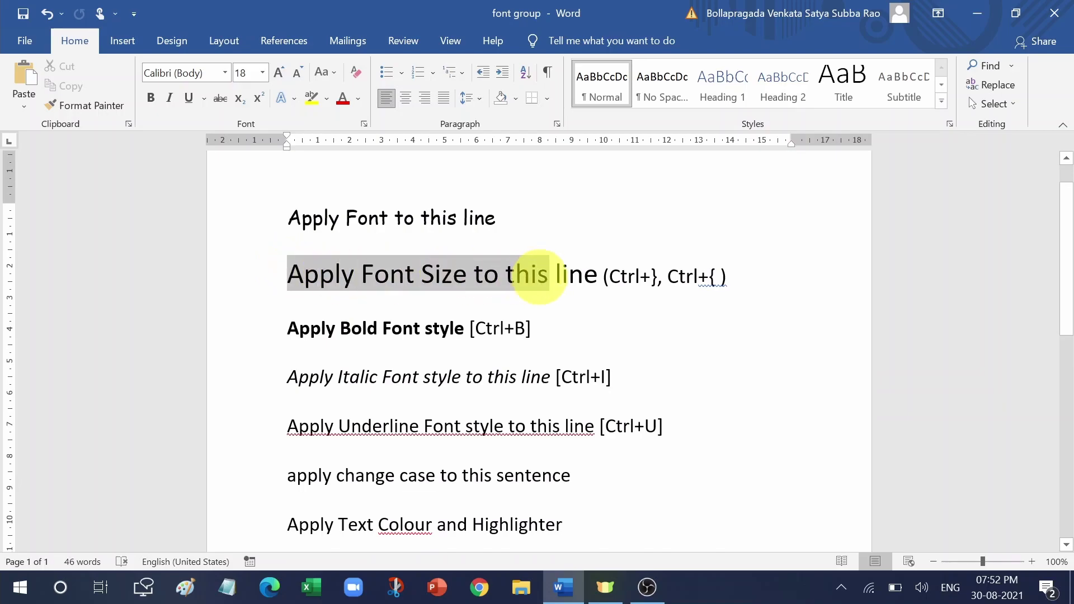
left_click(280, 74)
left_click(281, 74)
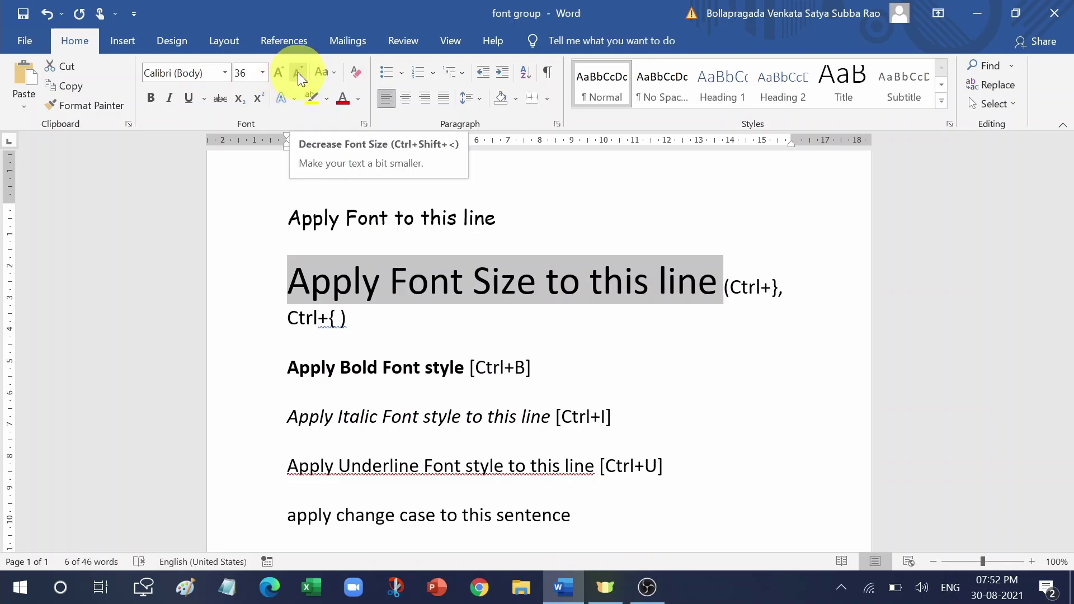
left_click(298, 72)
left_click(298, 72)
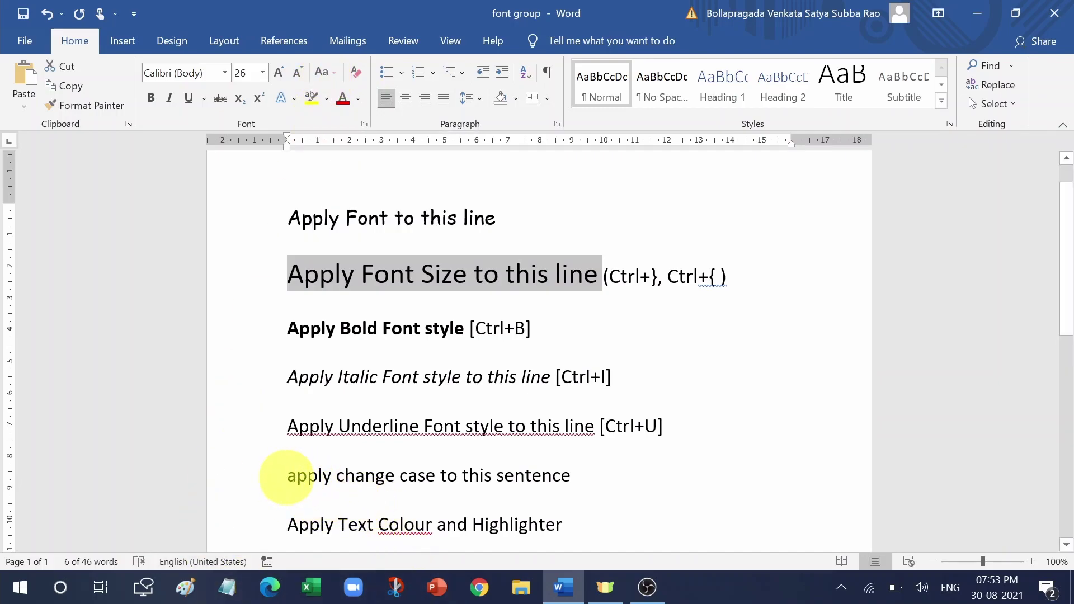
left_click_drag(287, 476, 579, 476)
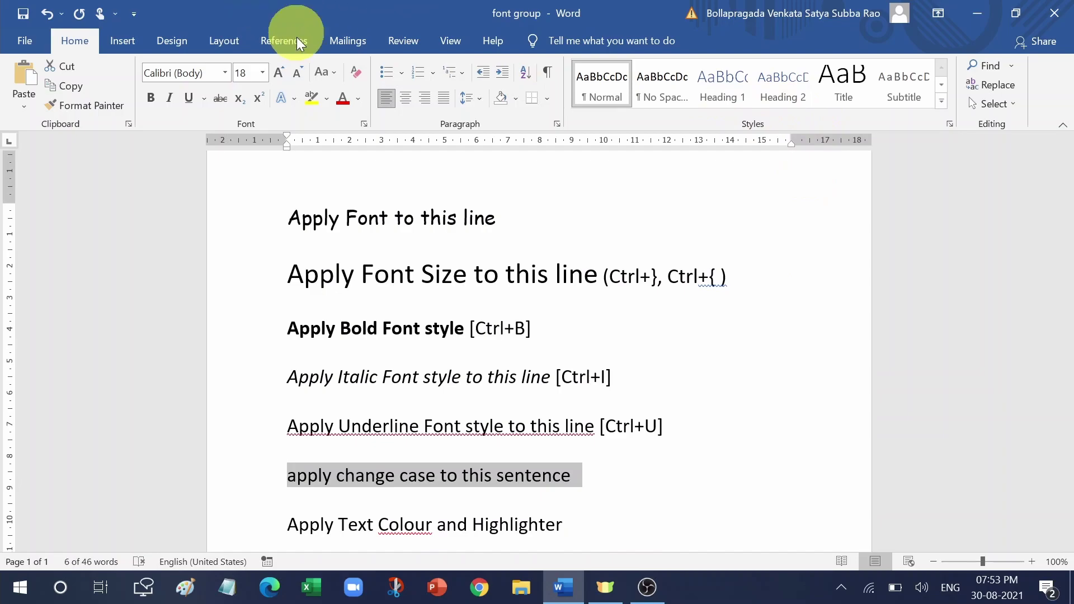
left_click(336, 79)
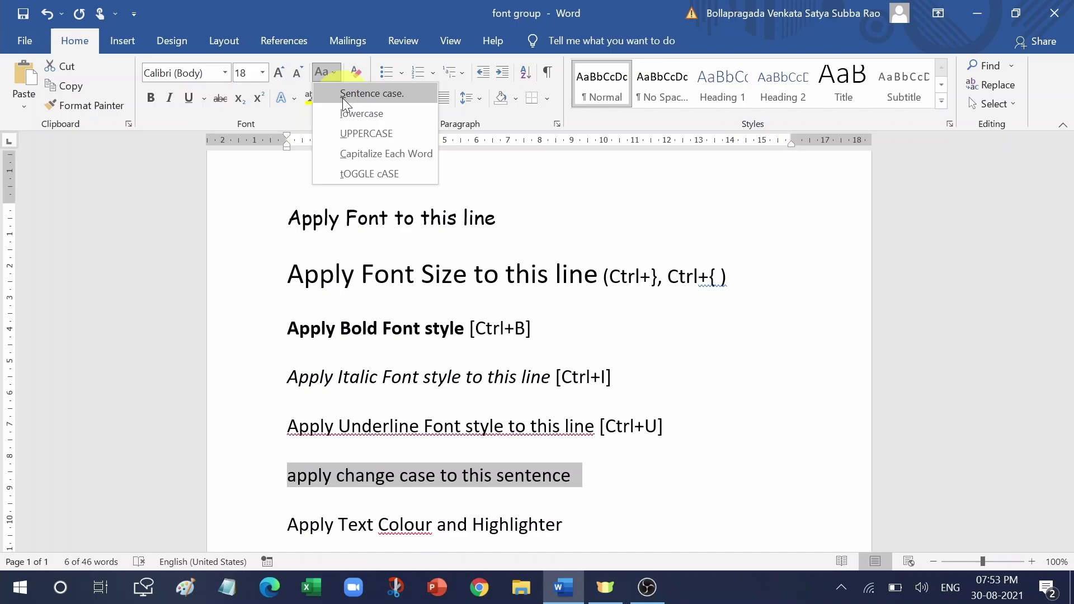
left_click(360, 93)
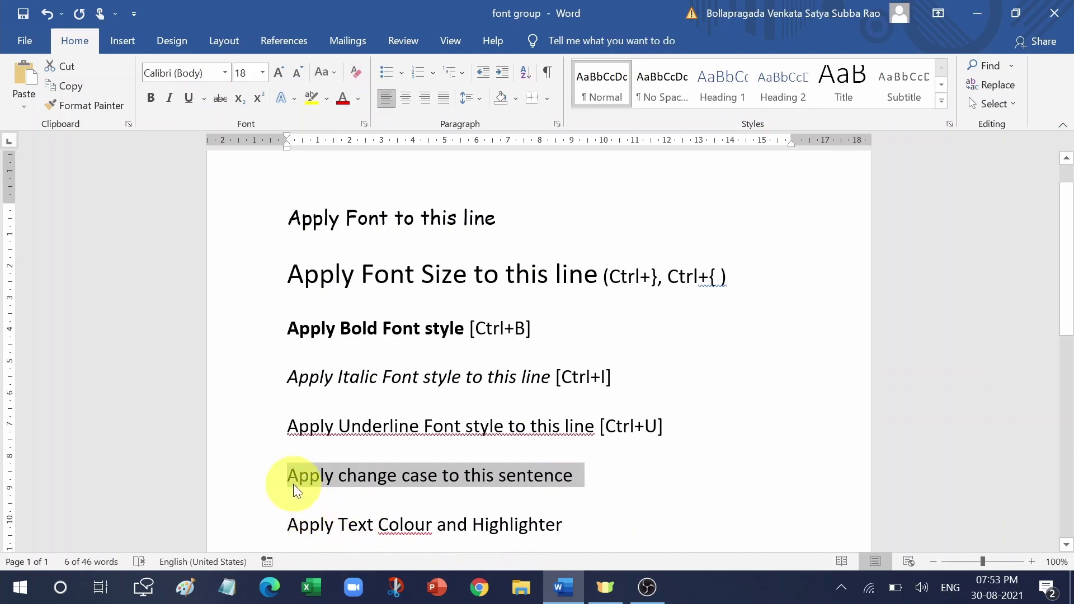
left_click(334, 72)
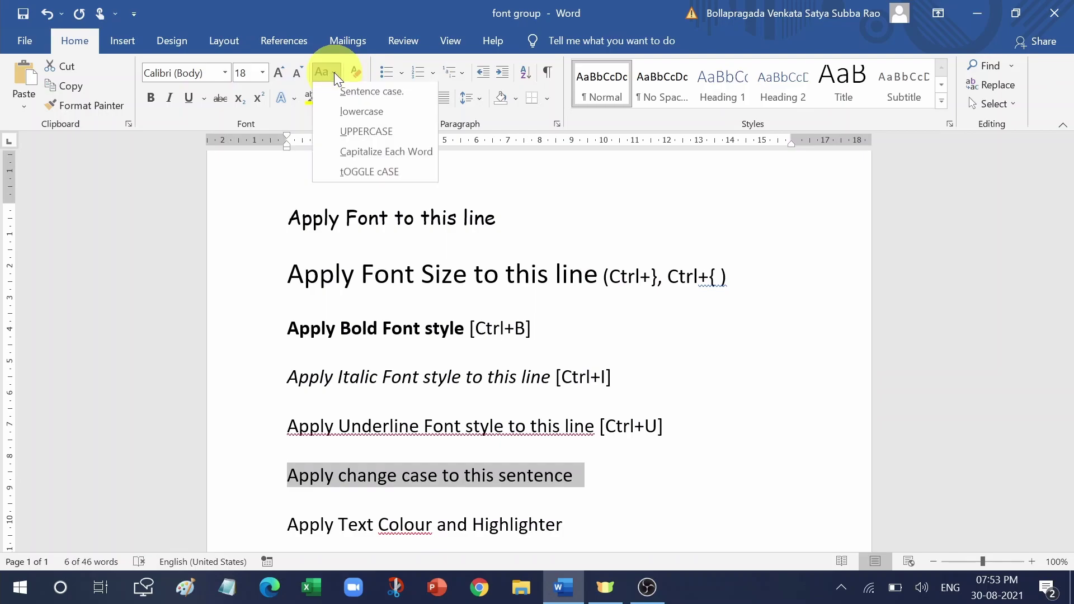
left_click(375, 114)
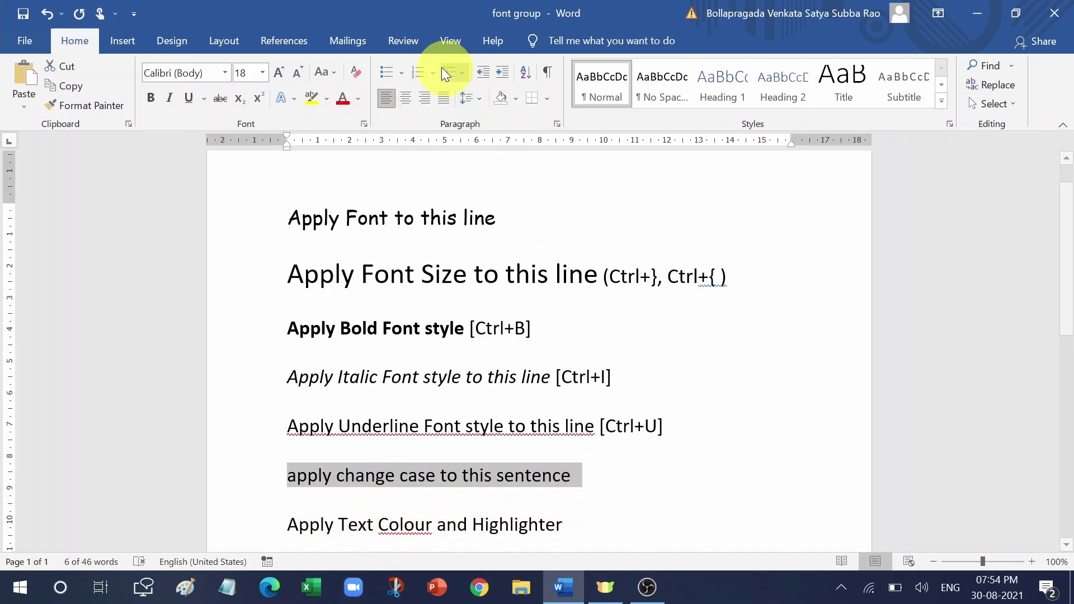
Convert the sentence to UPPERCASE, then to Capitalize Each Word
left_click(331, 71)
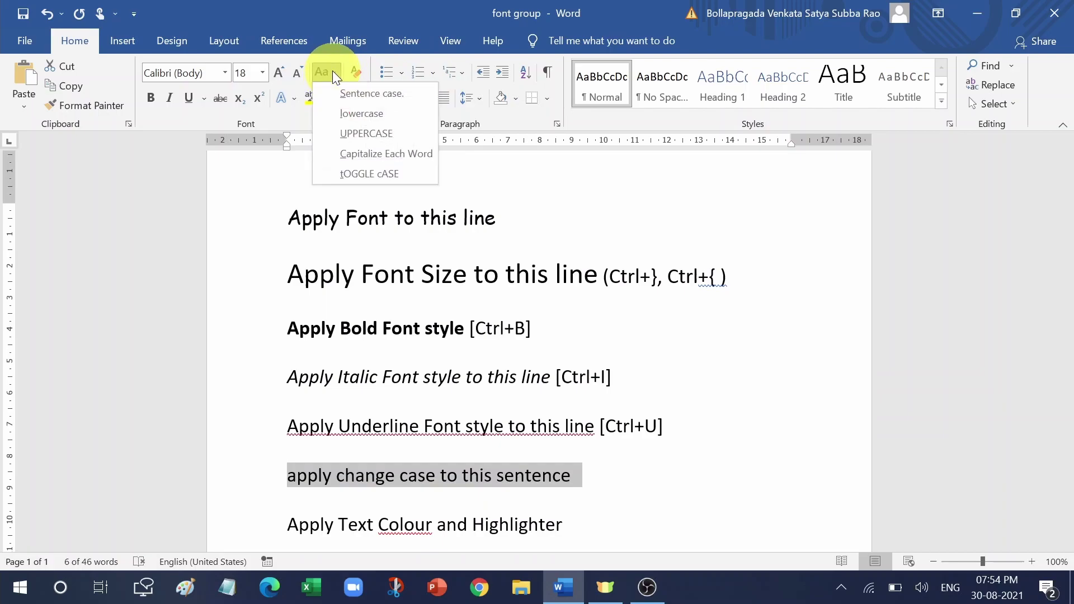
left_click(378, 133)
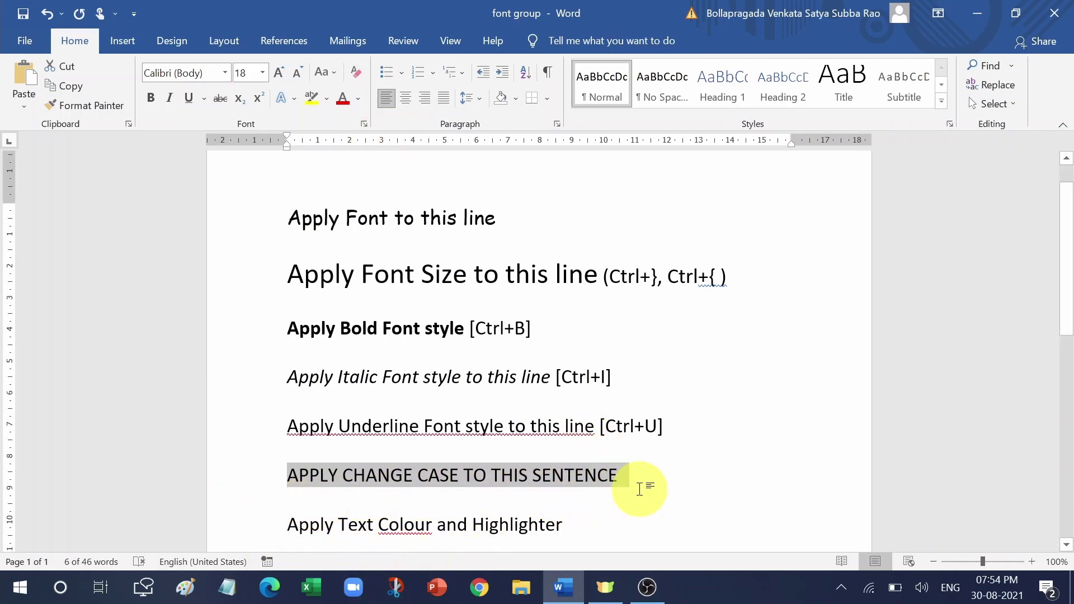
left_click(331, 73)
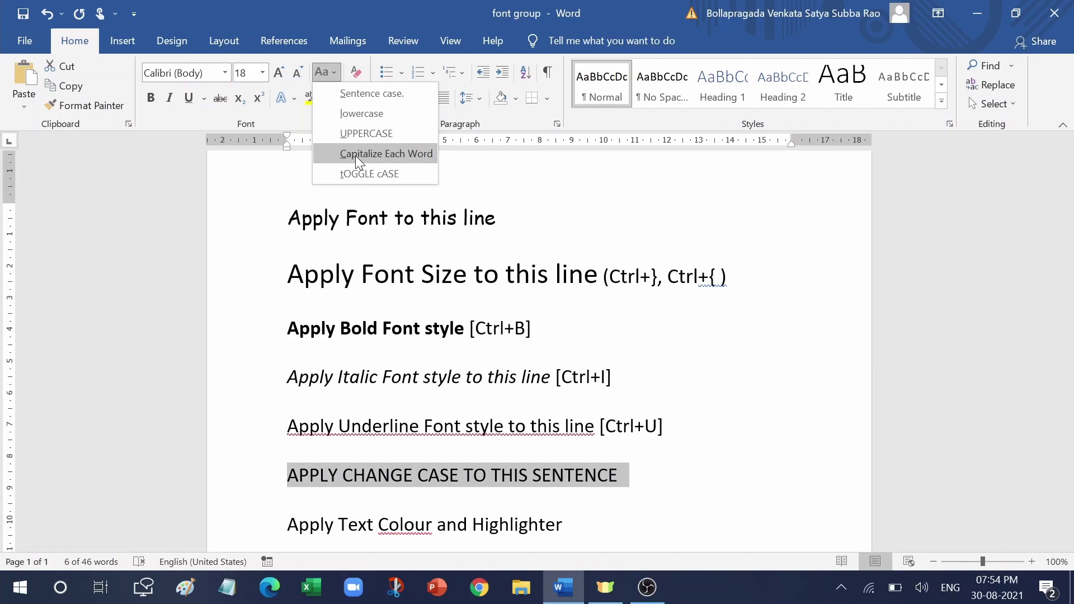
left_click(358, 153)
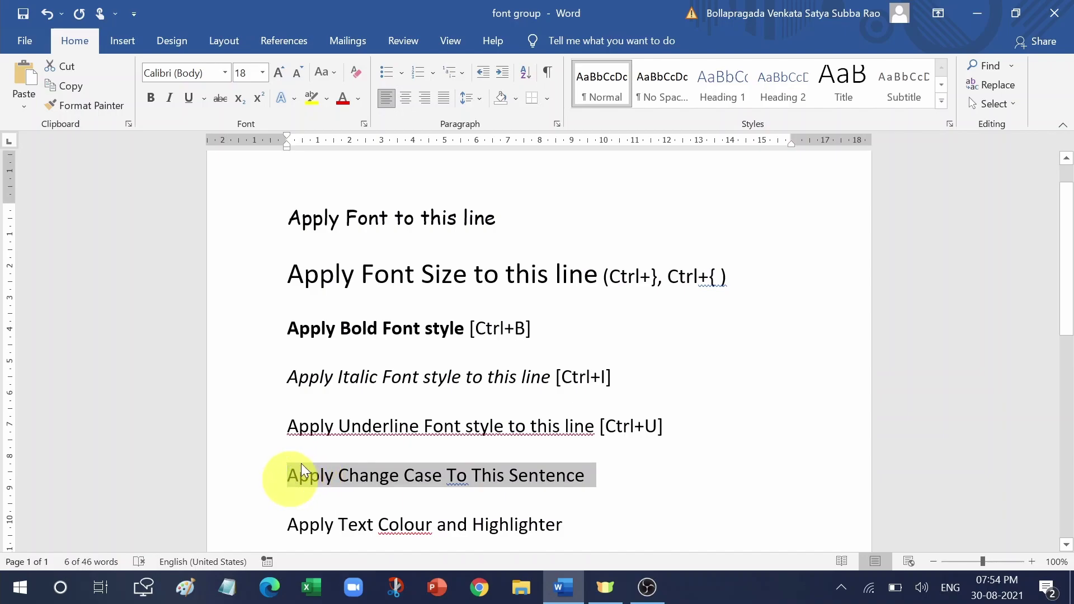
Switch the sentence to tOGGLE cASE: 'aPPLY cHANGE cASE tO tHIS sENTENCE'
left_click(331, 72)
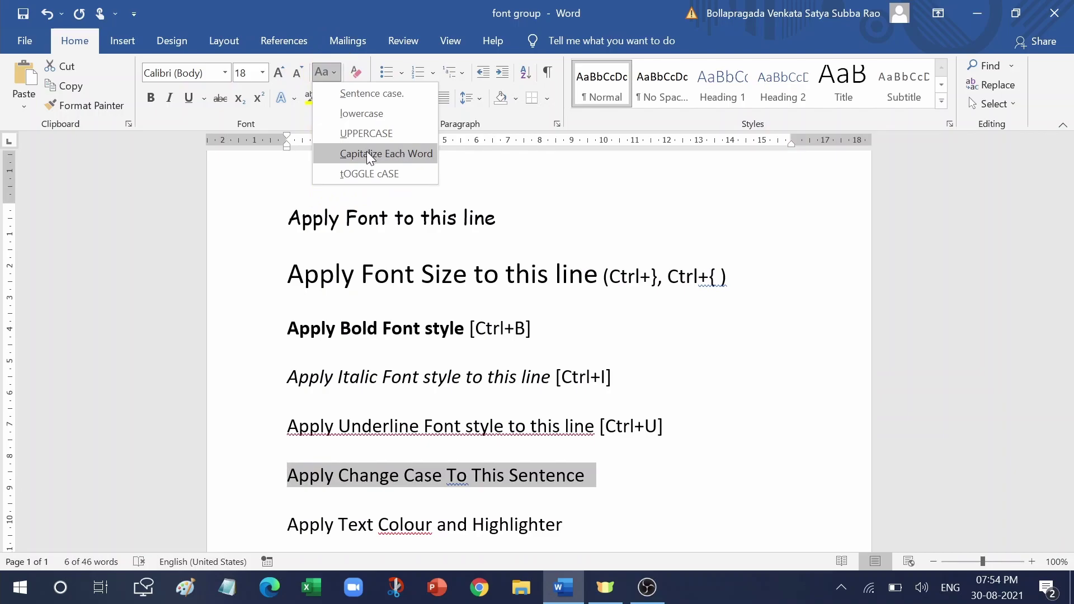
left_click(362, 171)
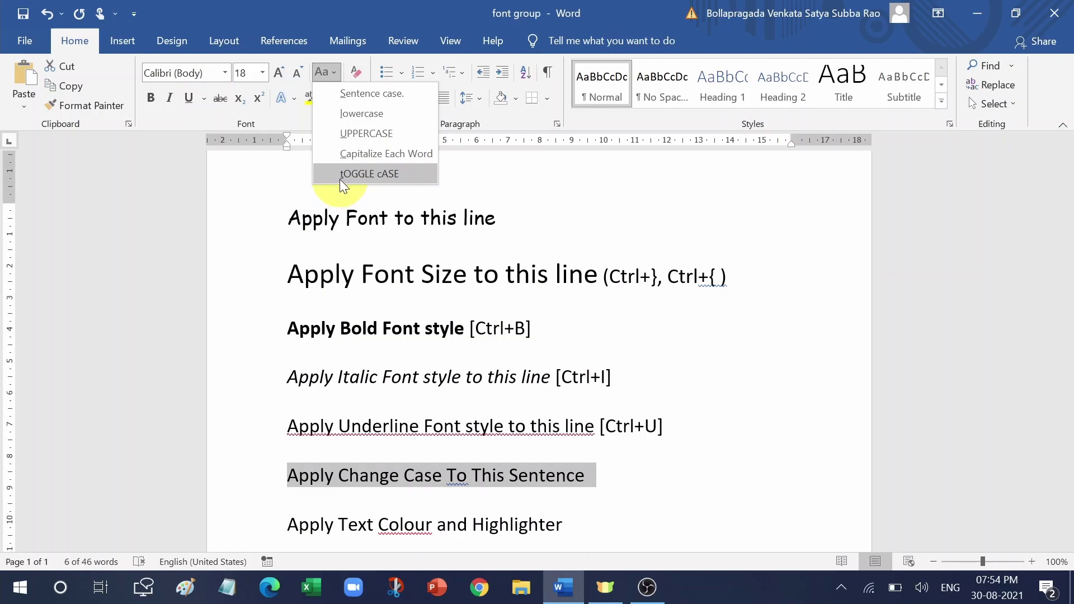
left_click(367, 172)
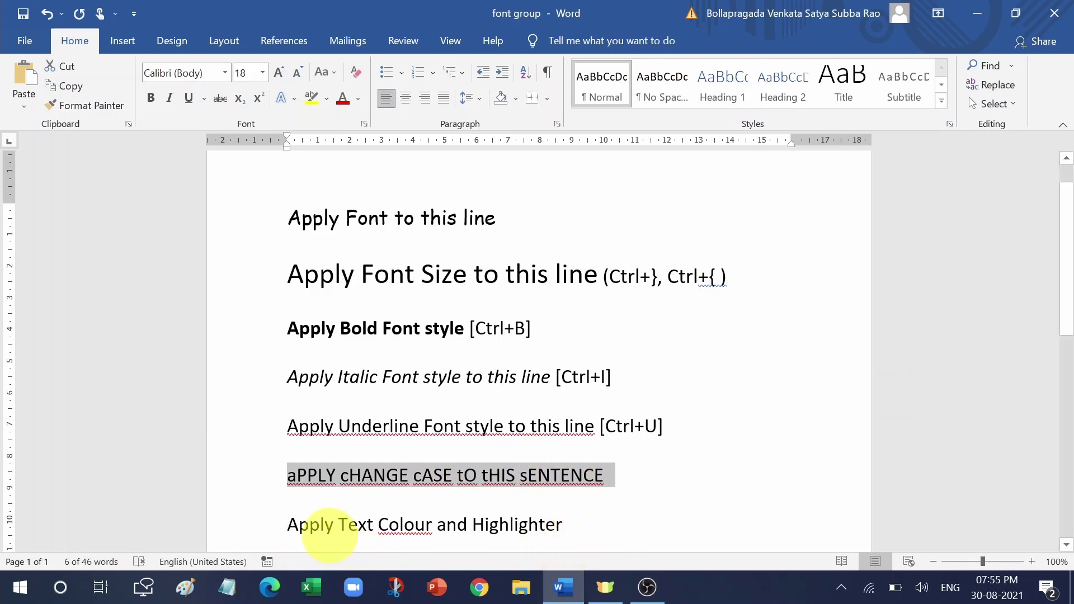
Make 'Apply Text Colour and Highlighter' green text with a yellow highlight
left_click_drag(282, 524, 552, 526)
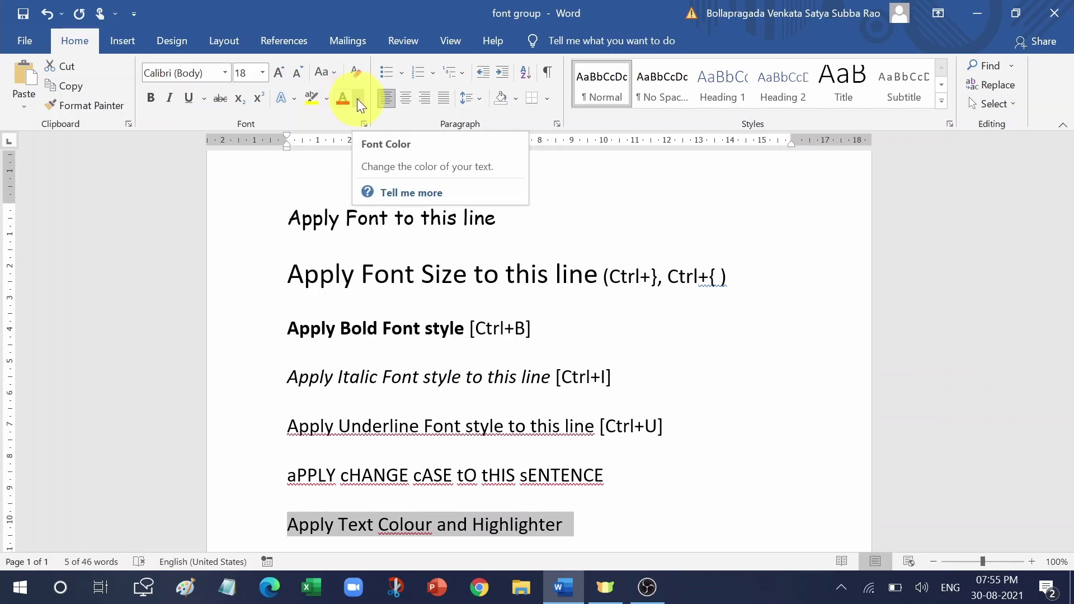
left_click(357, 98)
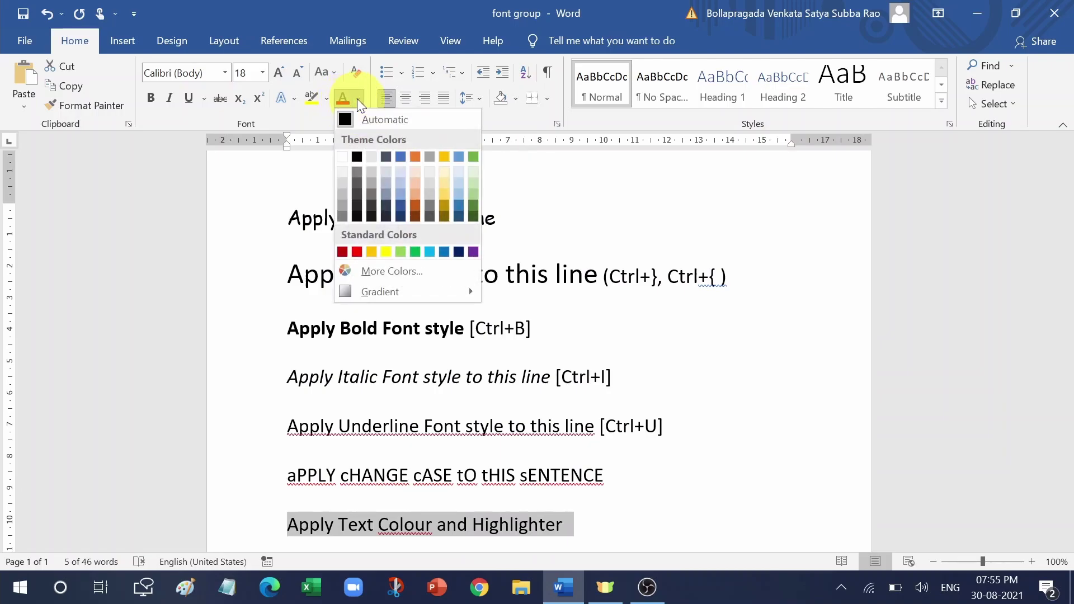
left_click(414, 251)
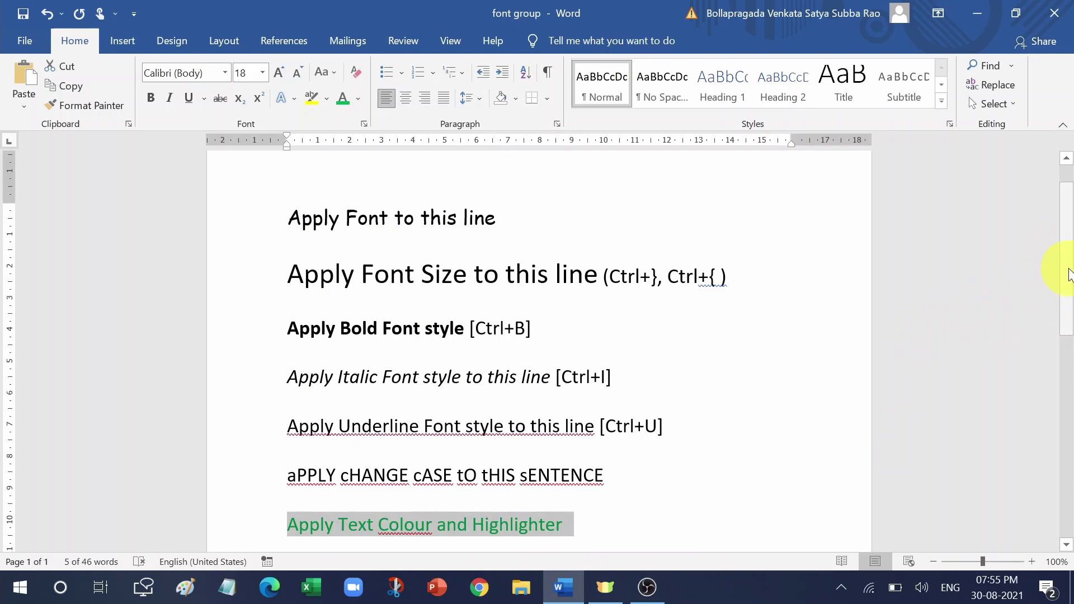
left_click(798, 415)
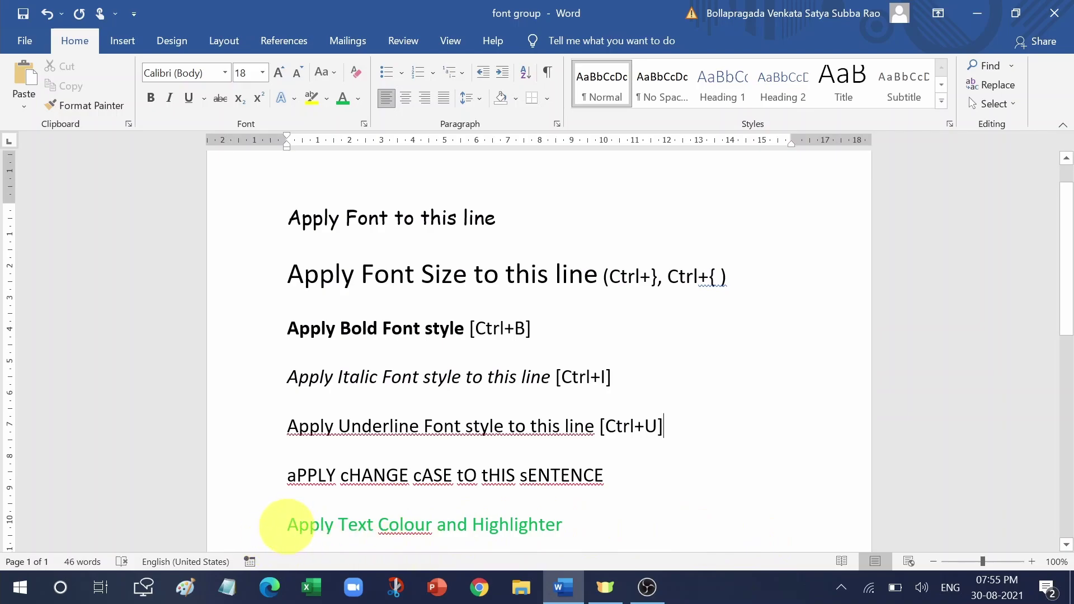
left_click_drag(286, 526, 572, 524)
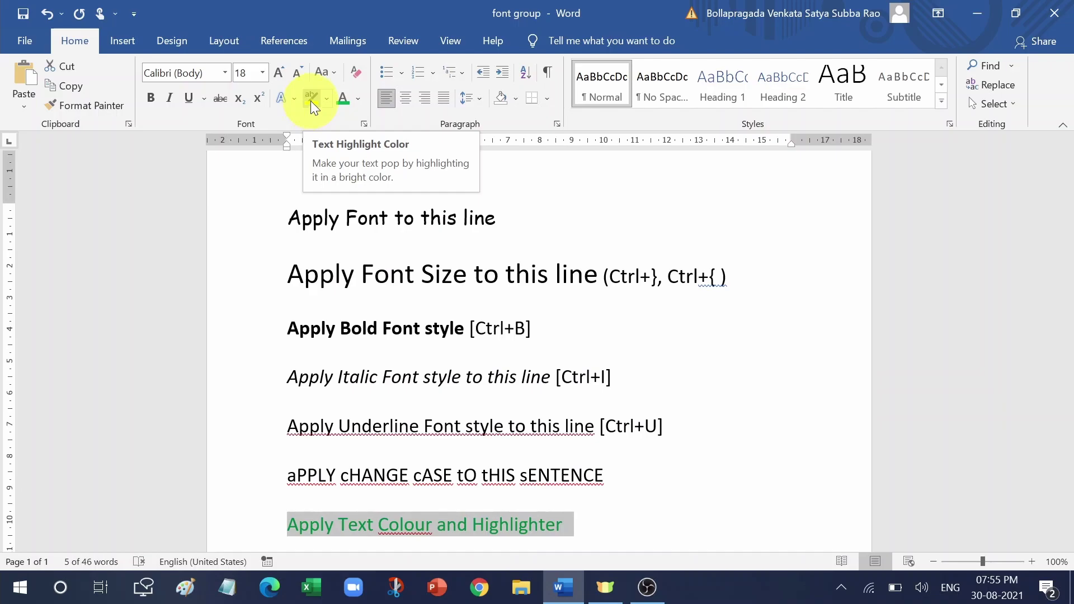
left_click(310, 101)
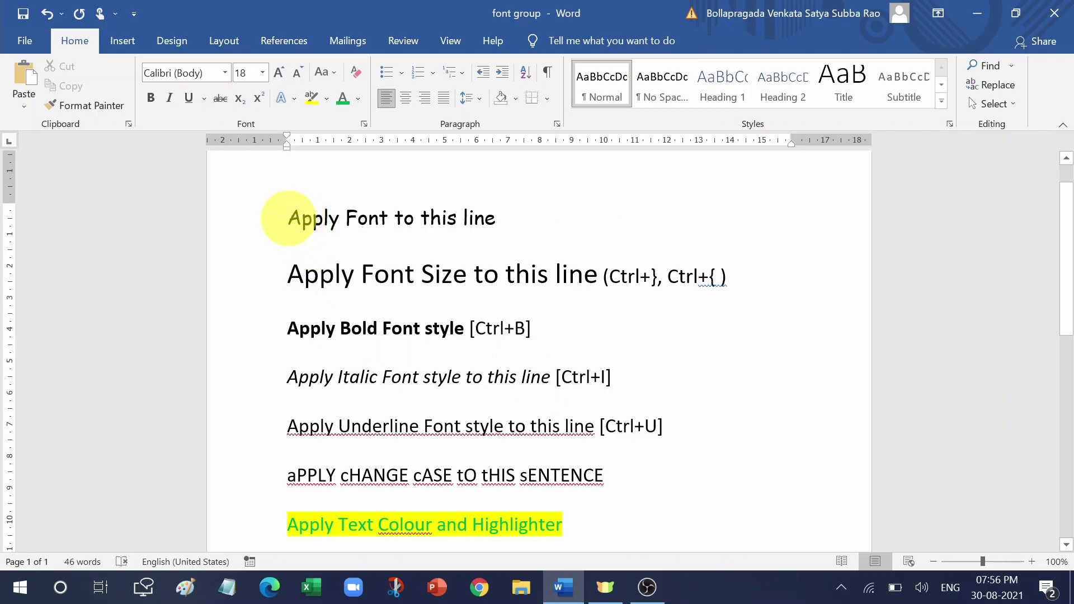
Apply strikethrough to the first line, 'Apply Font to this line'
left_click_drag(288, 218, 494, 220)
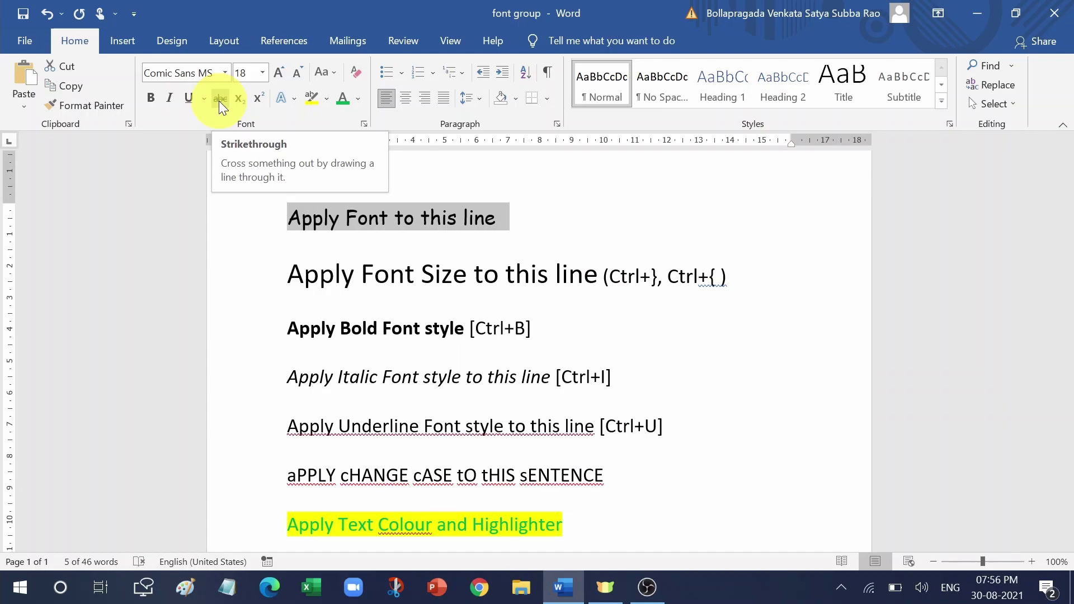
left_click(219, 100)
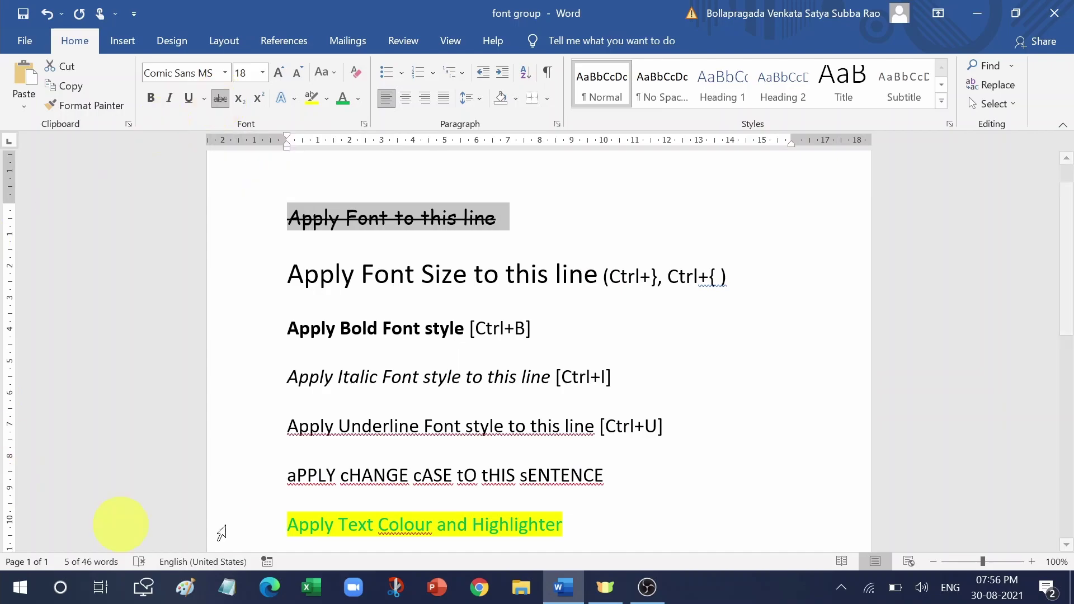